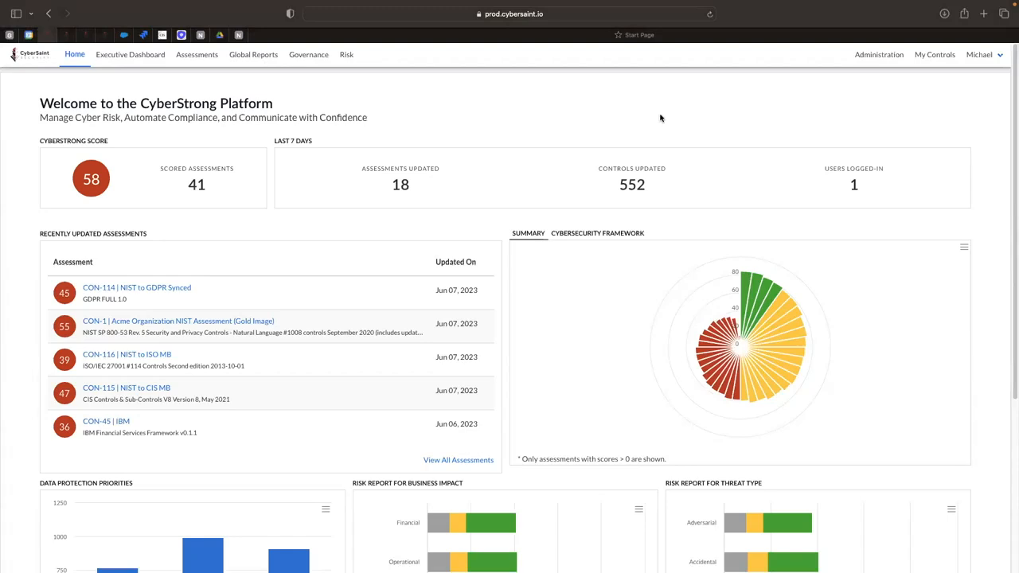
Step: Start a crosswalk of the Acme Organization NIST Assessment (Gold Image) from assessment administration
click(874, 55)
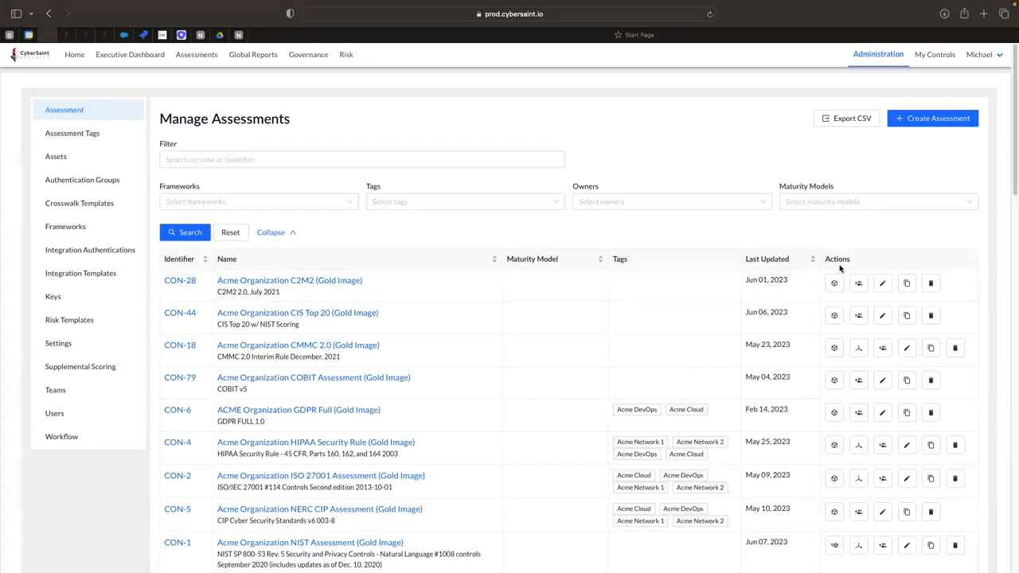
scroll(851, 270, down, 2)
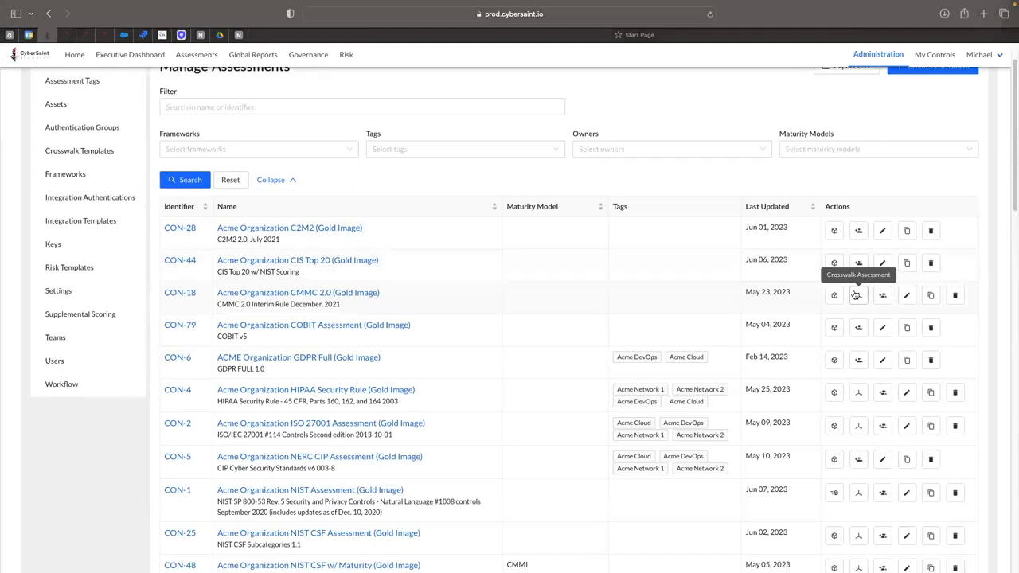
scroll(810, 475, down, 1)
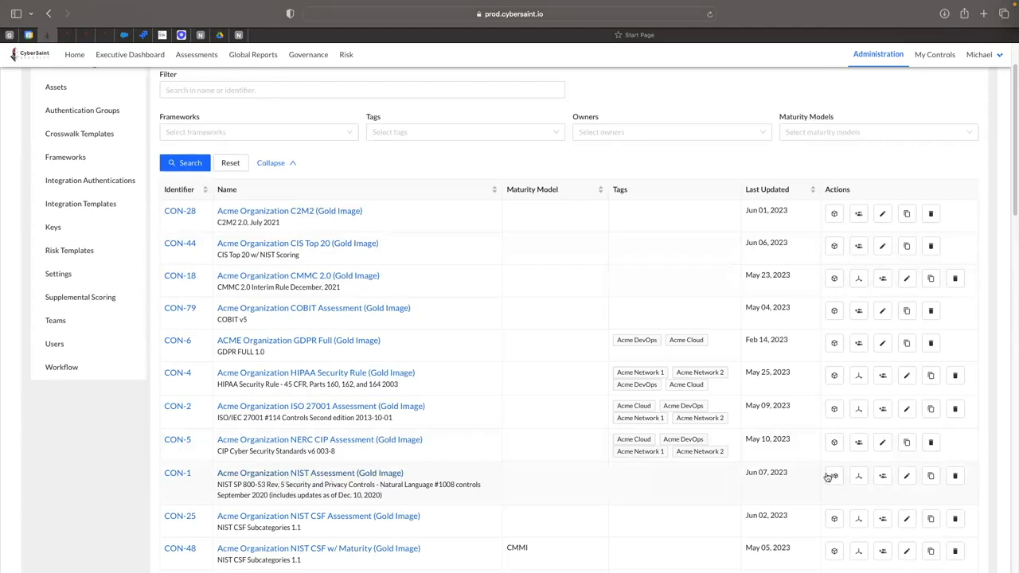
click(859, 477)
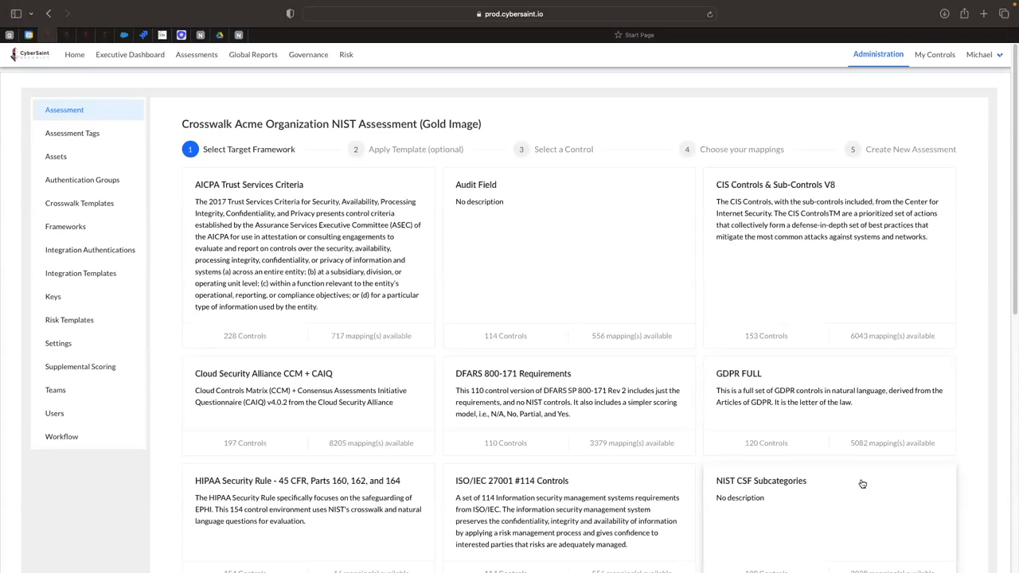
Step: Choose the HIPAA Security Rule as the crosswalk's target framework and apply the empty template
scroll(321, 428, down, 2)
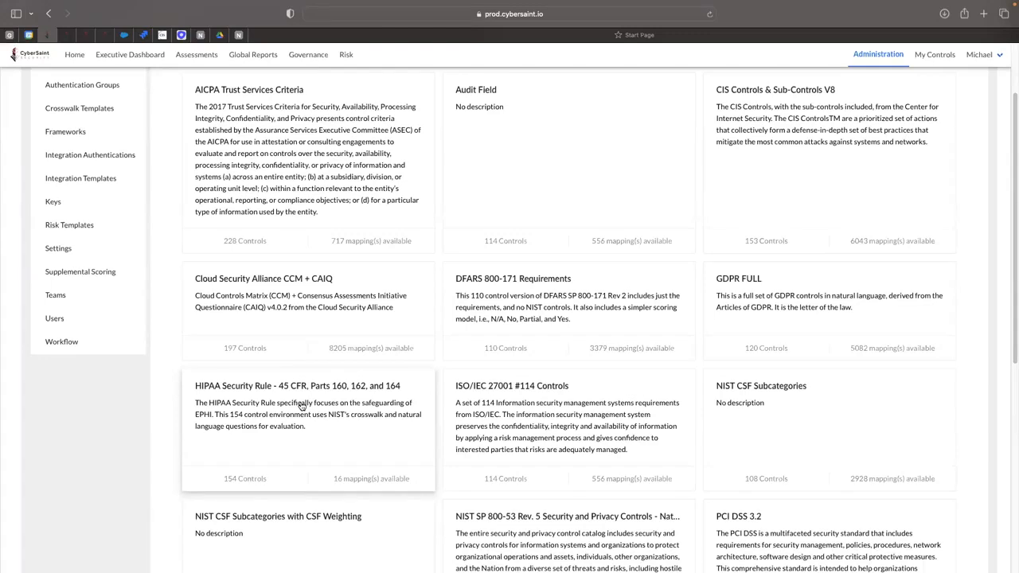
click(302, 406)
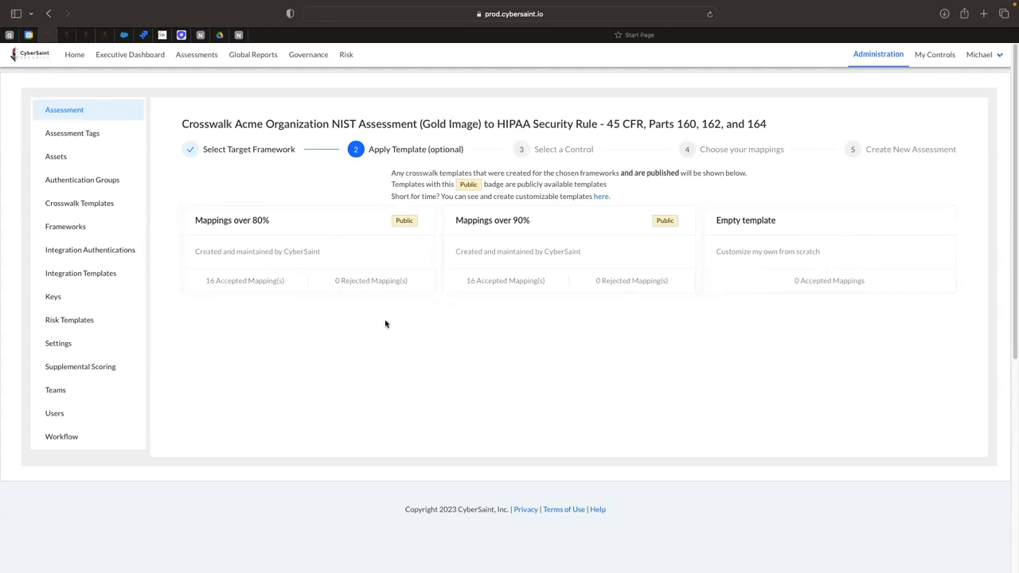
click(827, 243)
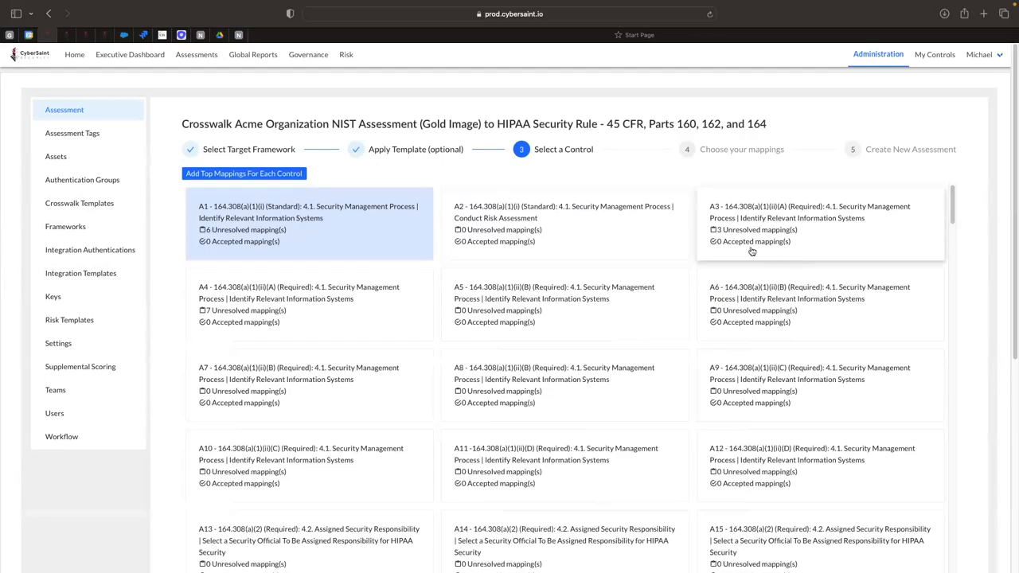
Step: Add the top mappings for each control and accept three additional mappings for control A1
click(252, 176)
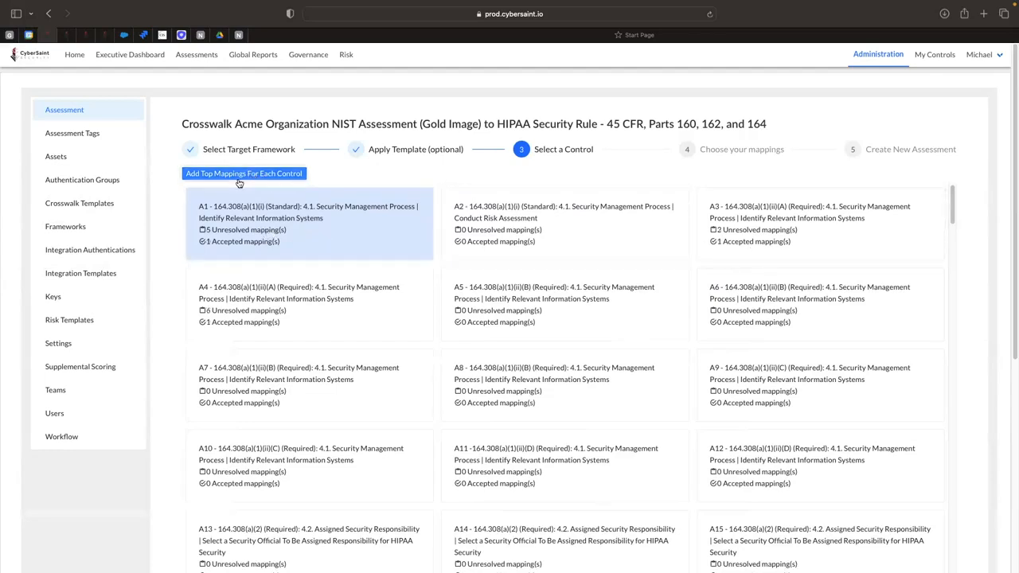
click(332, 238)
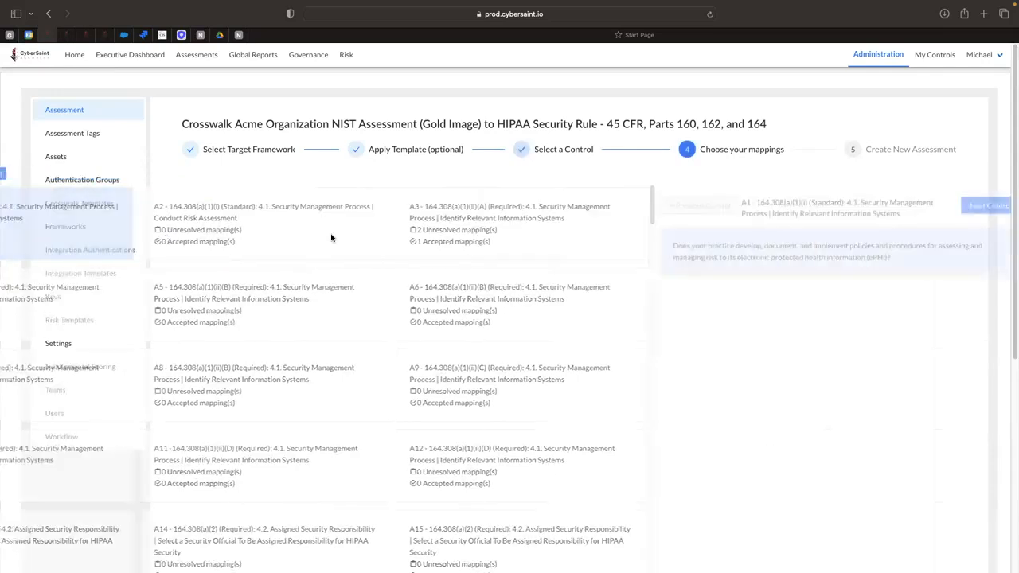
click(612, 280)
click(610, 322)
click(611, 385)
Step: Go through the mappings of controls A2 and A3 and proceed to creating the new assessment
click(515, 207)
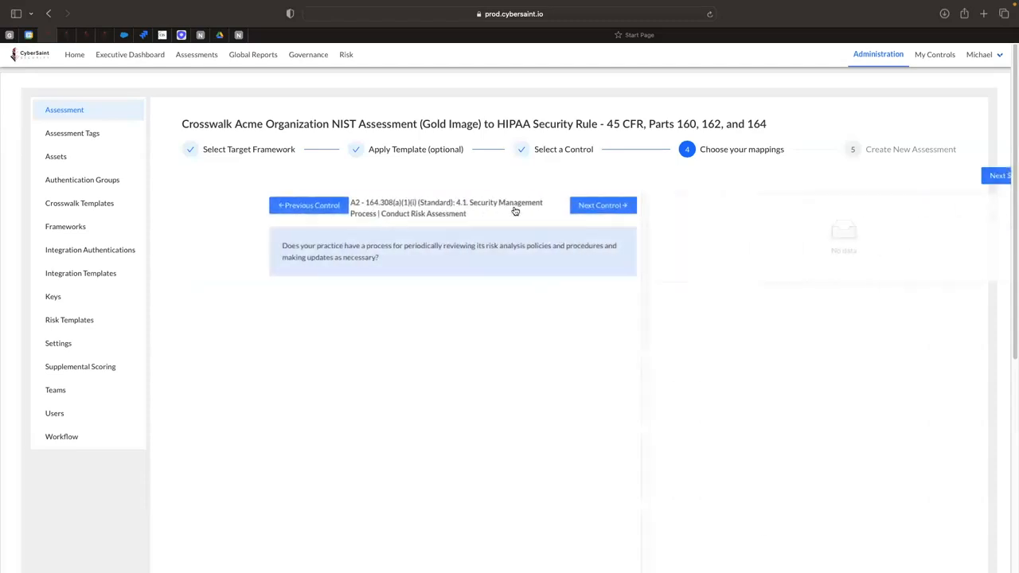
click(515, 207)
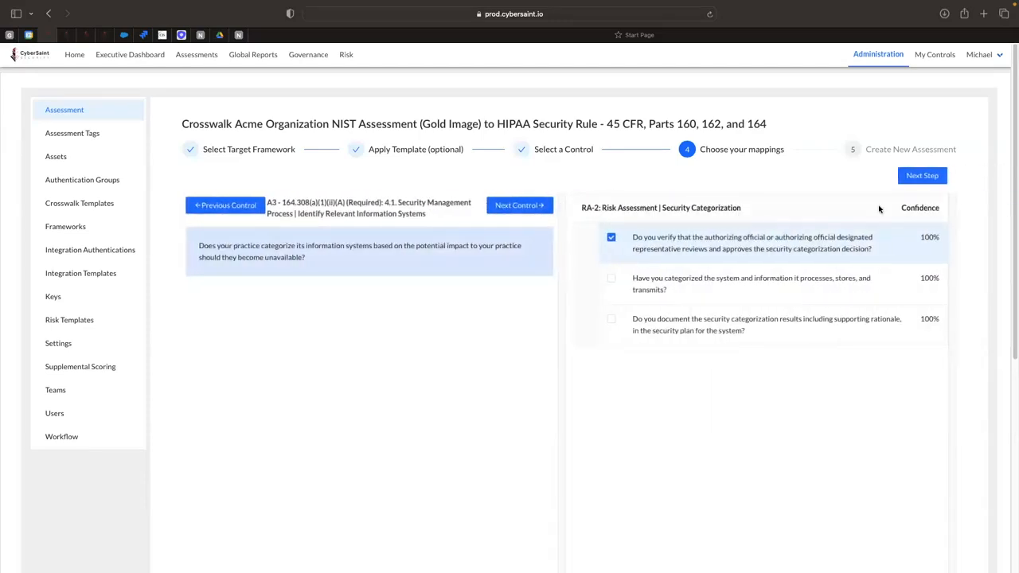
click(921, 175)
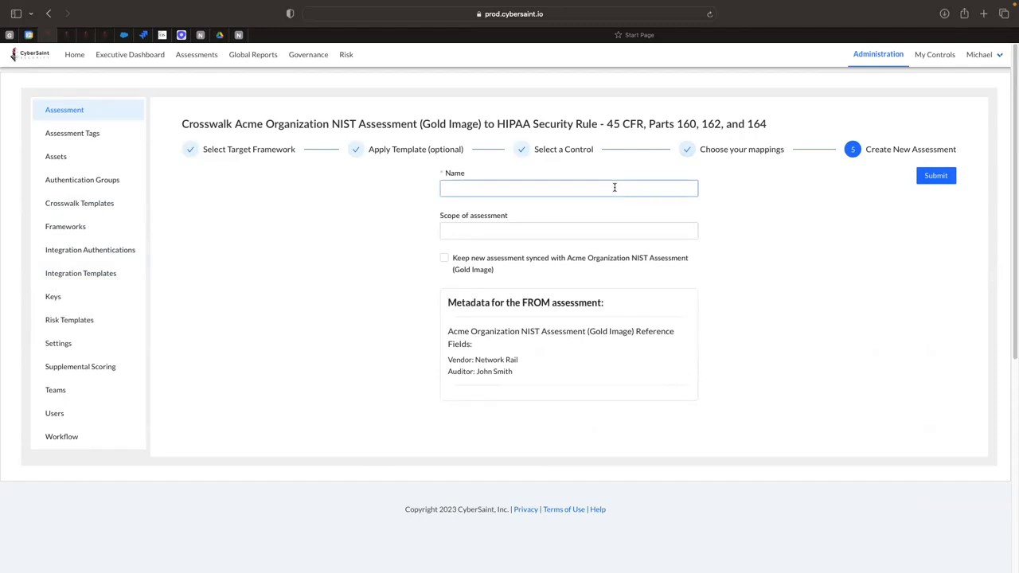
Step: Name the new assessment "NIST to HIPAA MB" and submit it
click(537, 187)
text(NIST to HIPAA MB)
click(796, 296)
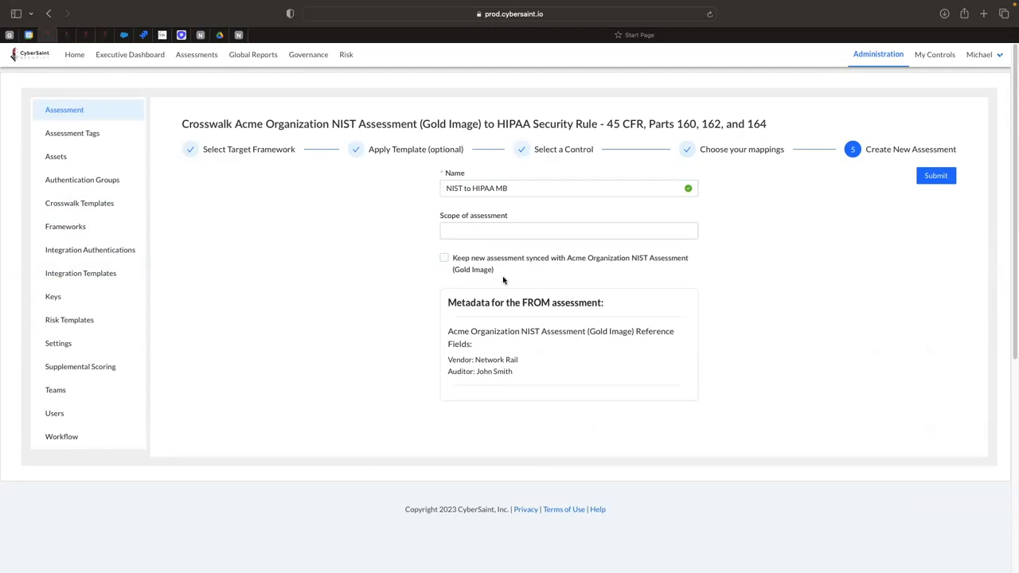
click(935, 176)
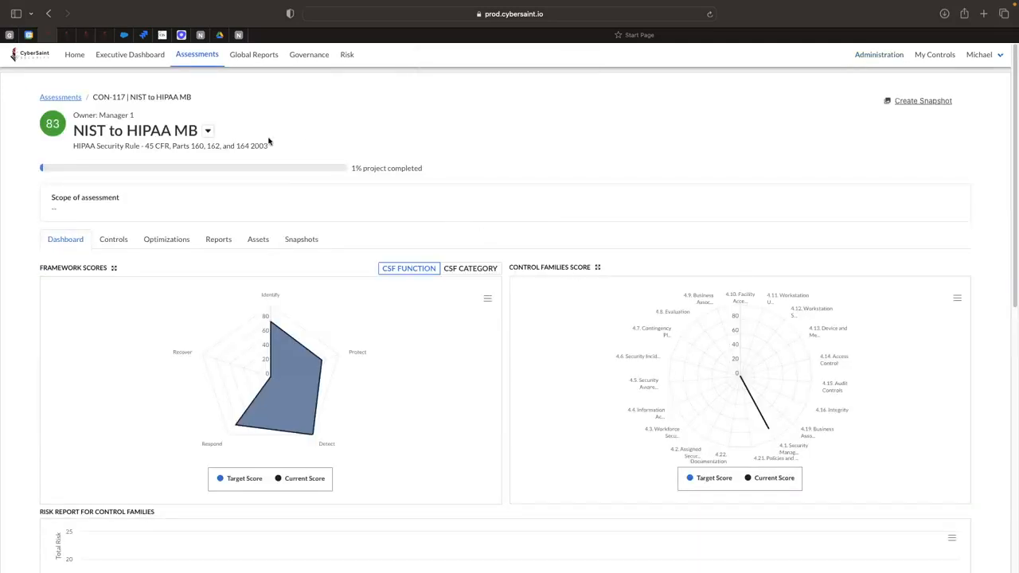
Step: Look through the scored controls of the NIST to HIPAA MB assessment and open control A1
click(114, 241)
scroll(612, 426, down, 1)
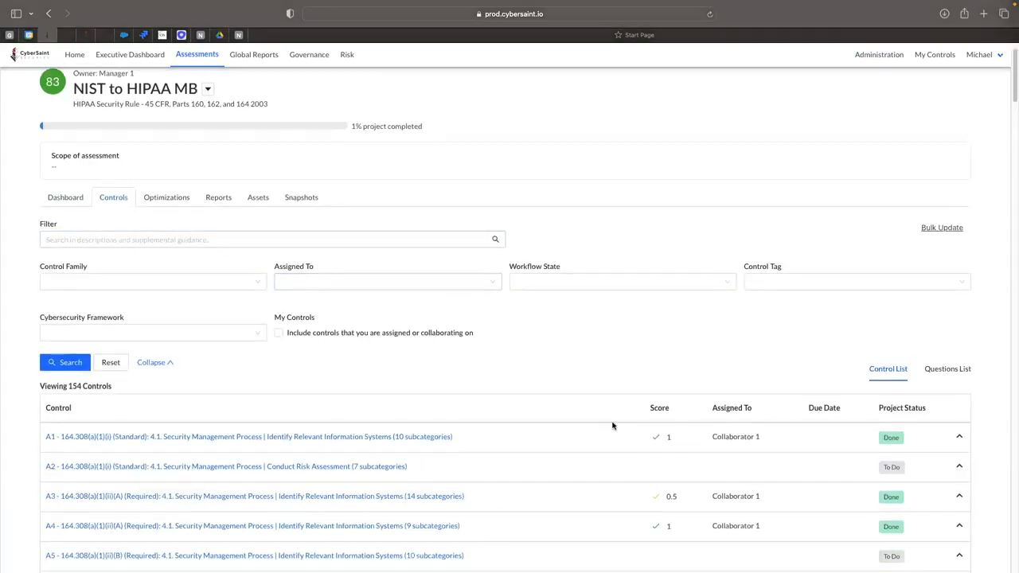
scroll(612, 426, down, 1)
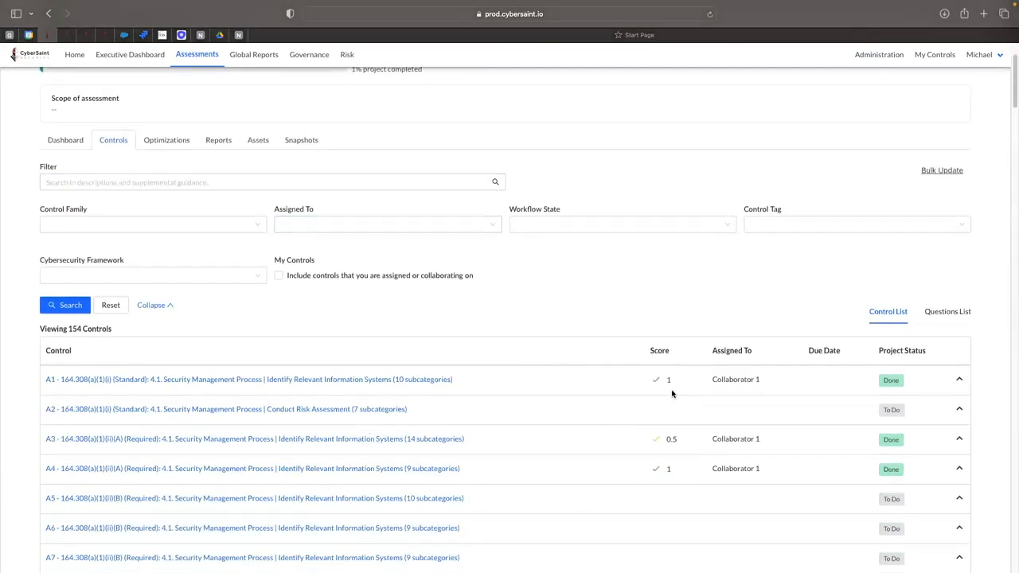
click(415, 382)
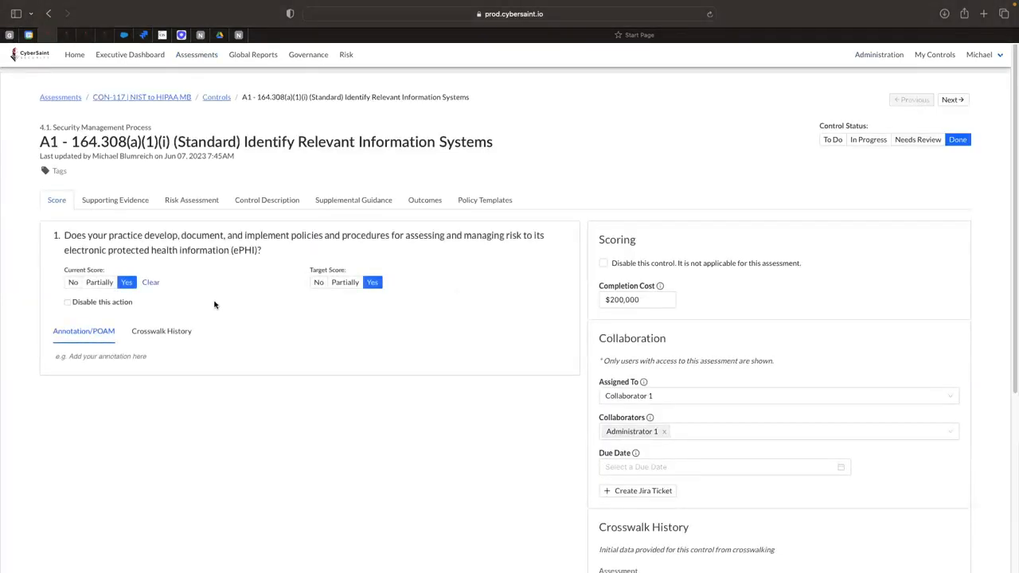
Step: Examine A1's crosswalk history and its linked RA-1 Policy and Procedures source control, returning to A1
click(173, 338)
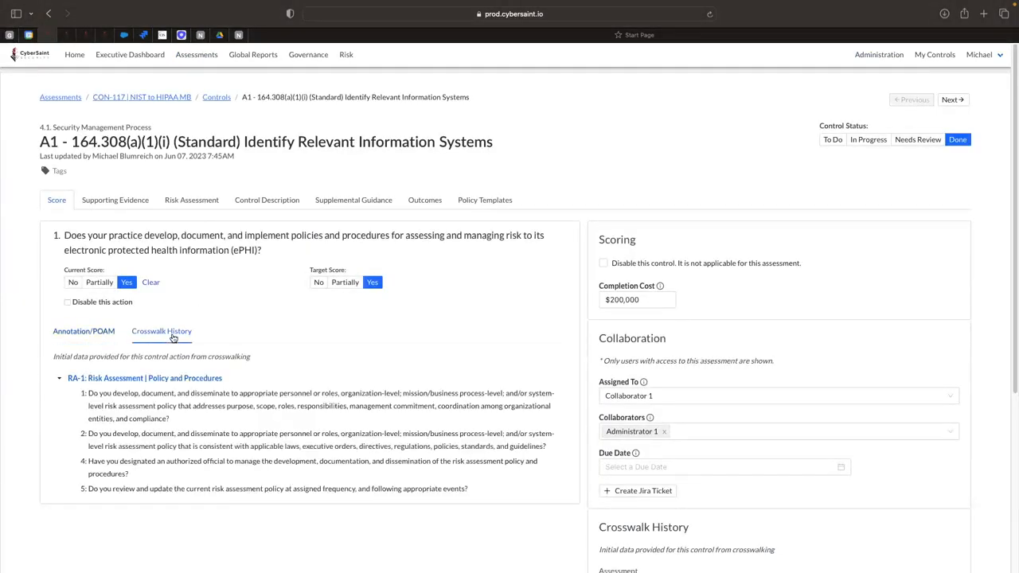
scroll(159, 342, down, 1)
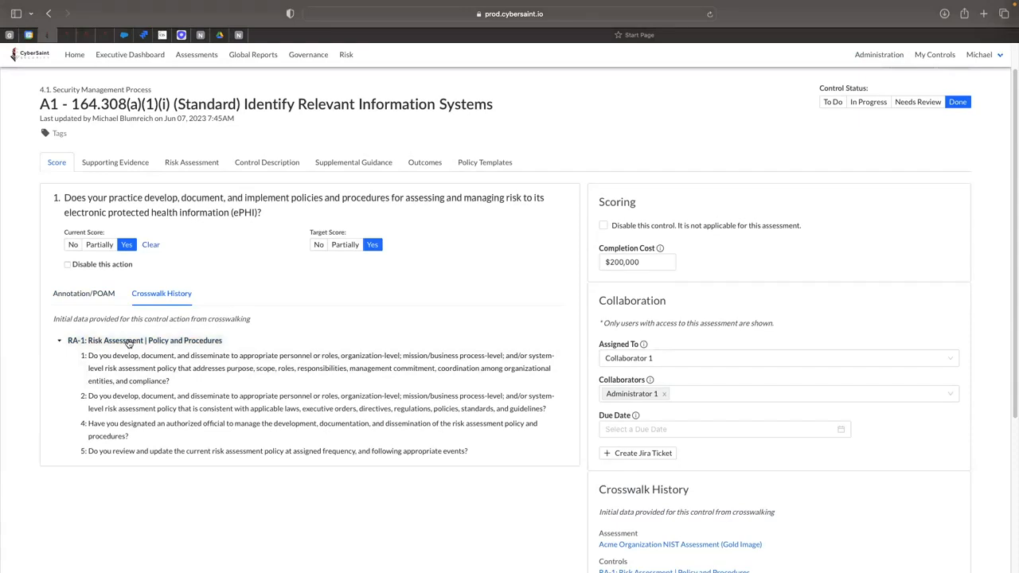
click(122, 340)
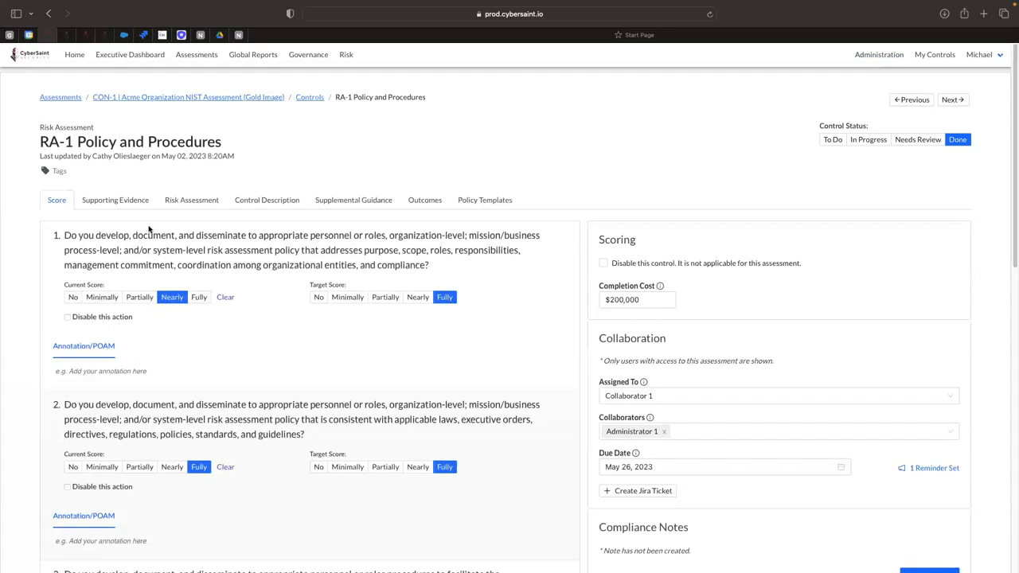
click(46, 13)
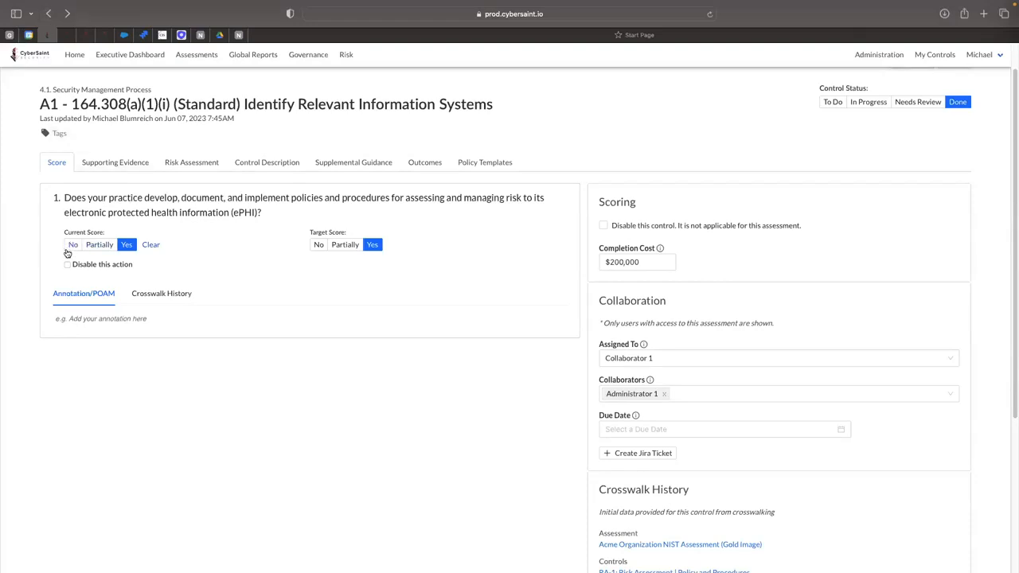
Step: Open control 4, General Provisions | Definitions, in the NIST to GDPR Synced assessment from the home page
click(75, 55)
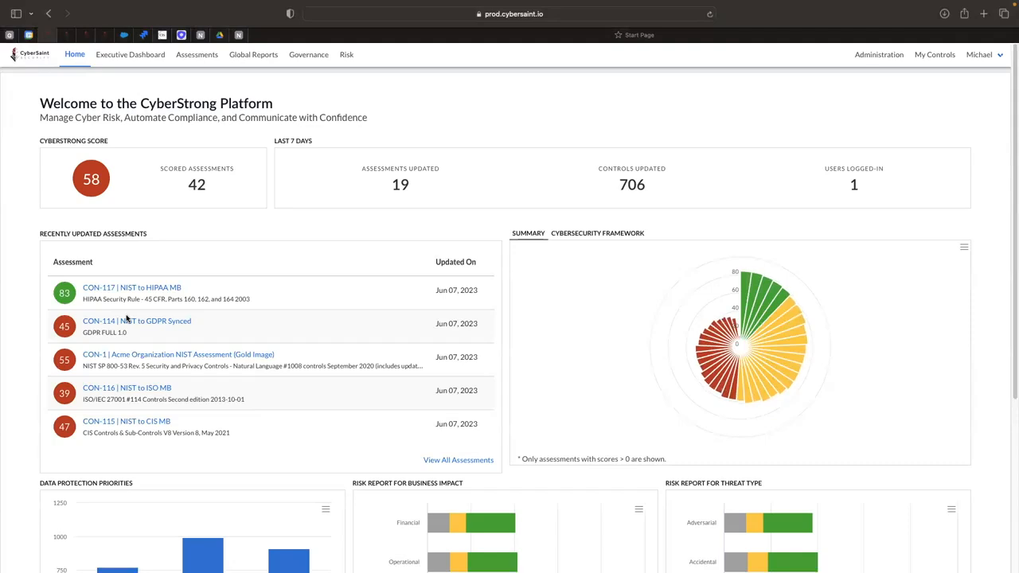
click(158, 324)
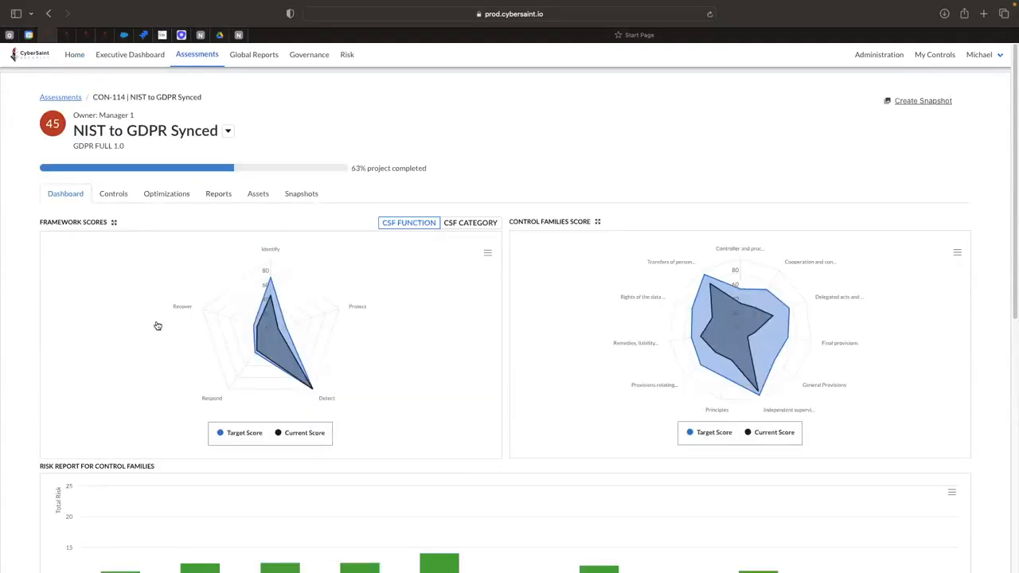
click(118, 197)
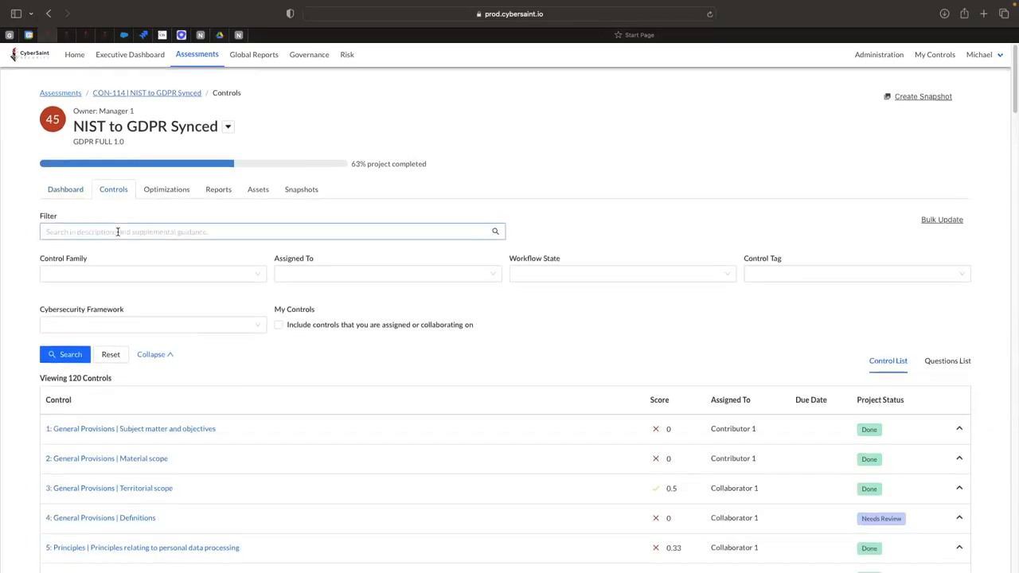
scroll(154, 309, down, 2)
scroll(164, 466, down, 1)
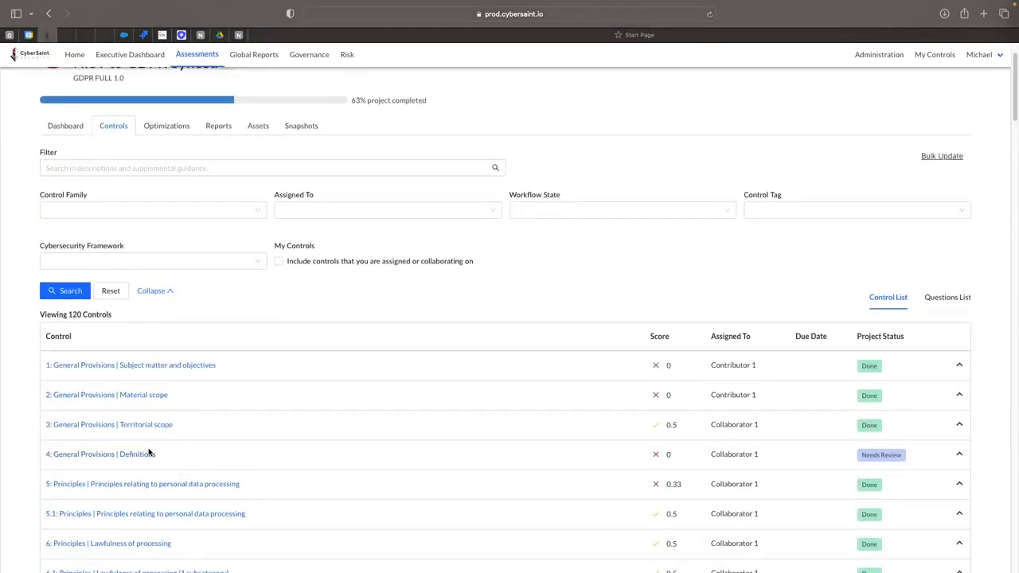
click(137, 454)
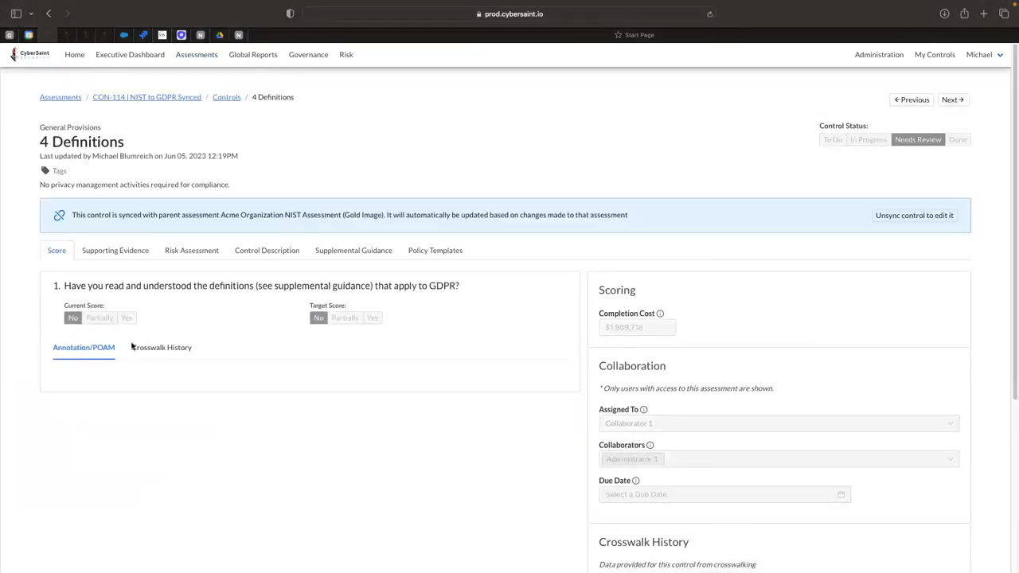
Step: Show the Definitions control's crosswalk history and open its source control PL-4: Planning | Rules of Behavior
click(160, 347)
scroll(194, 350, down, 1)
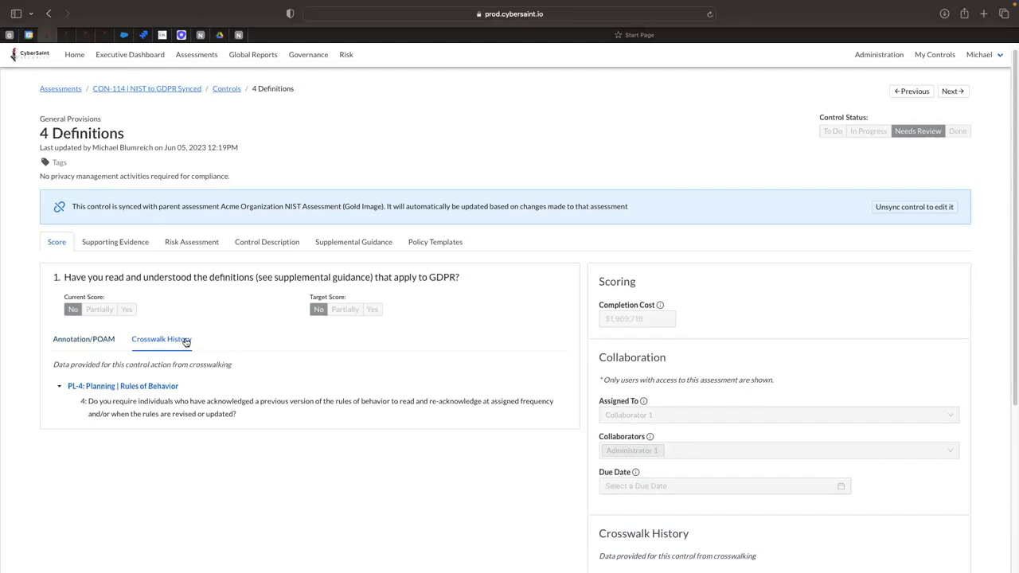
click(161, 387)
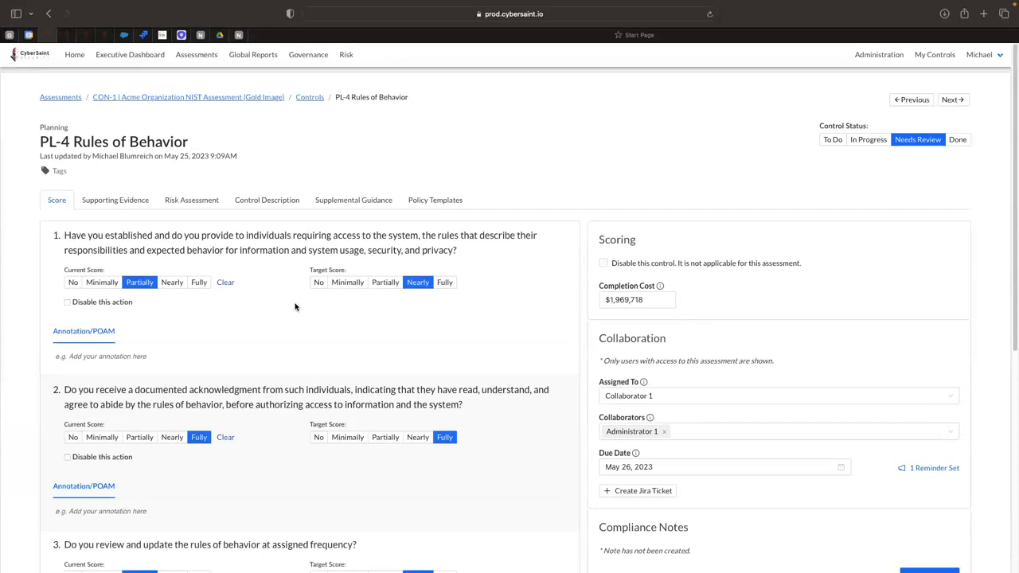
Step: Set the current scores of PL-4 questions 1, 3 and 4 to Fully and return to the synced GDPR Definitions control
click(199, 281)
scroll(215, 478, down, 2)
click(198, 500)
scroll(195, 500, down, 4)
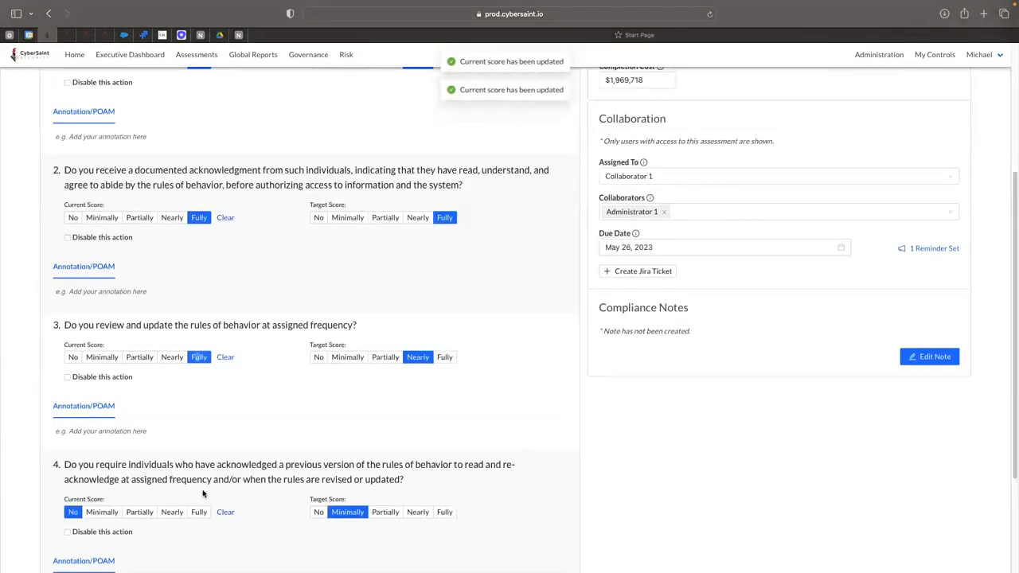
click(200, 492)
scroll(205, 489, down, 3)
scroll(205, 486, up, 6)
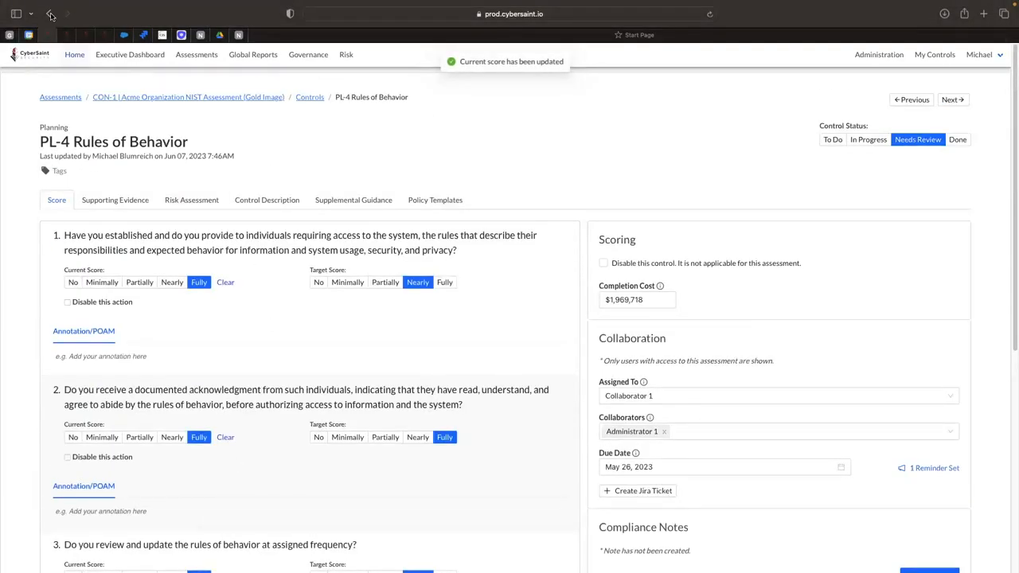
click(48, 14)
click(127, 309)
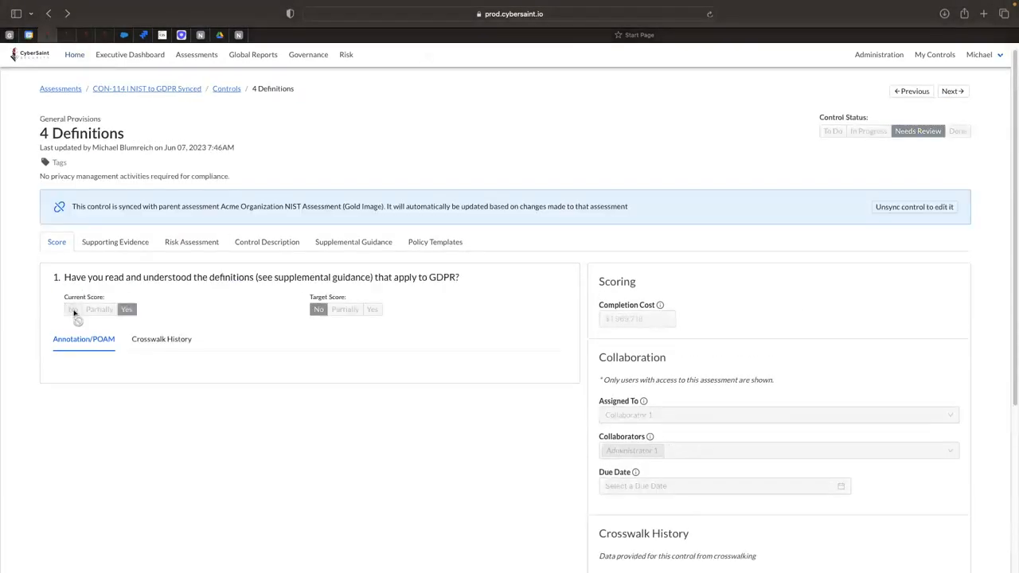